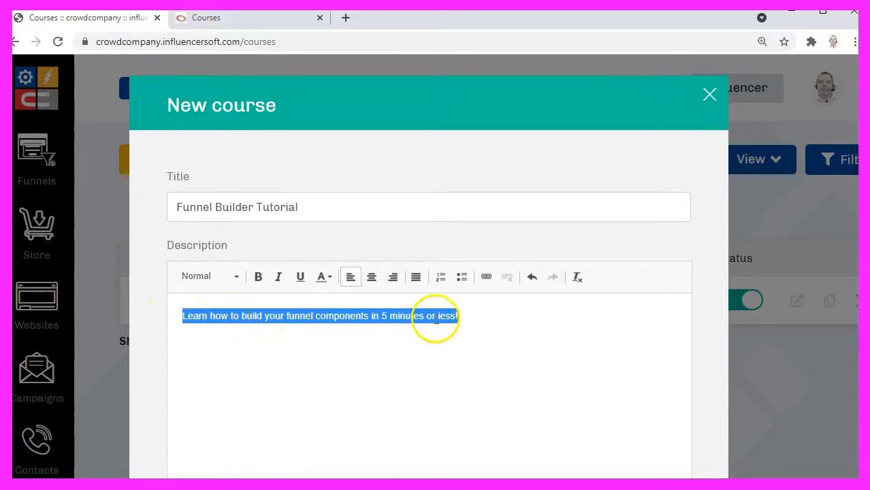
# Create the Funnel Builder Tutorial course with the entered title and description and open its course structure.
pyautogui.scroll(-2, 377, 394)
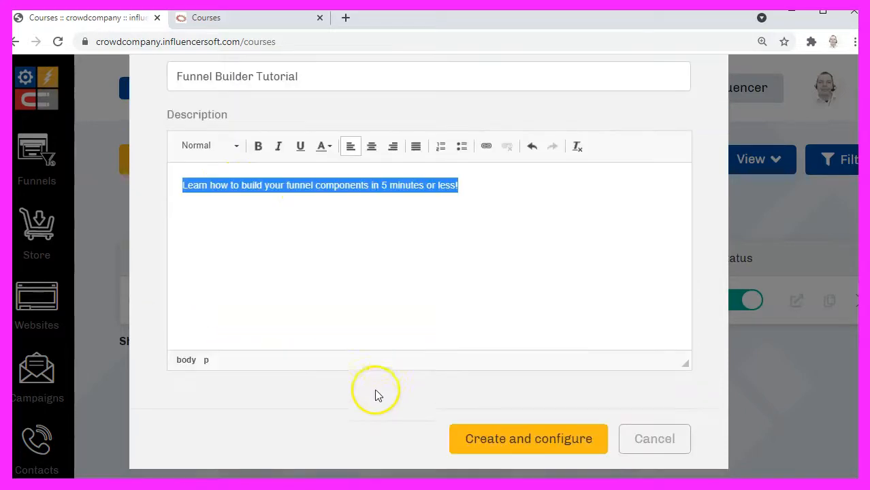
pyautogui.click(513, 440)
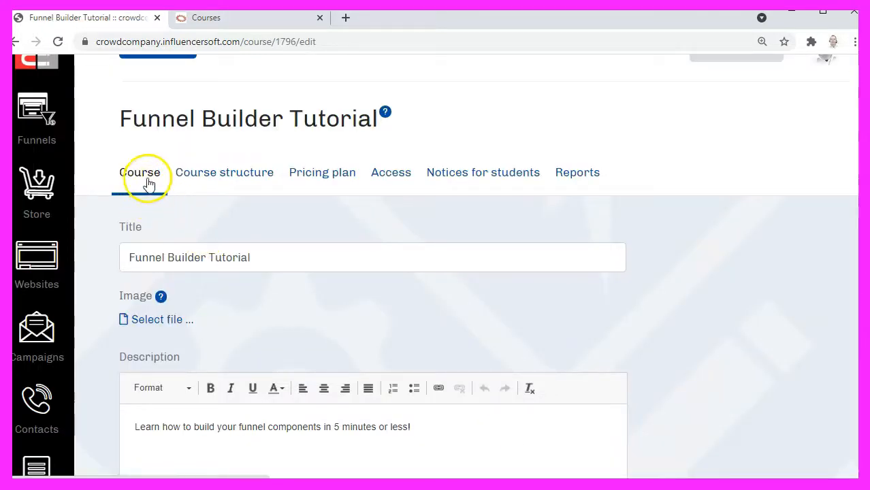
pyautogui.click(225, 179)
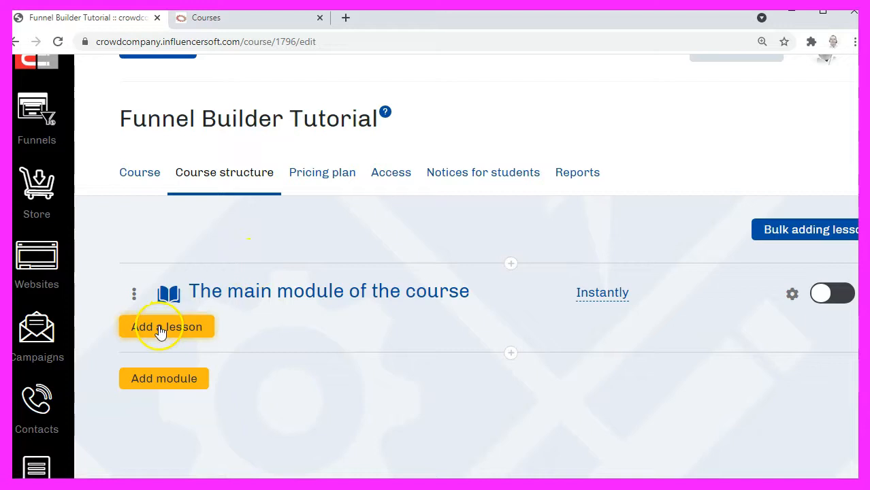
# Rename the main module of the course as "Funnel Builder Tutorial Basics" and save it.
pyautogui.click(295, 320)
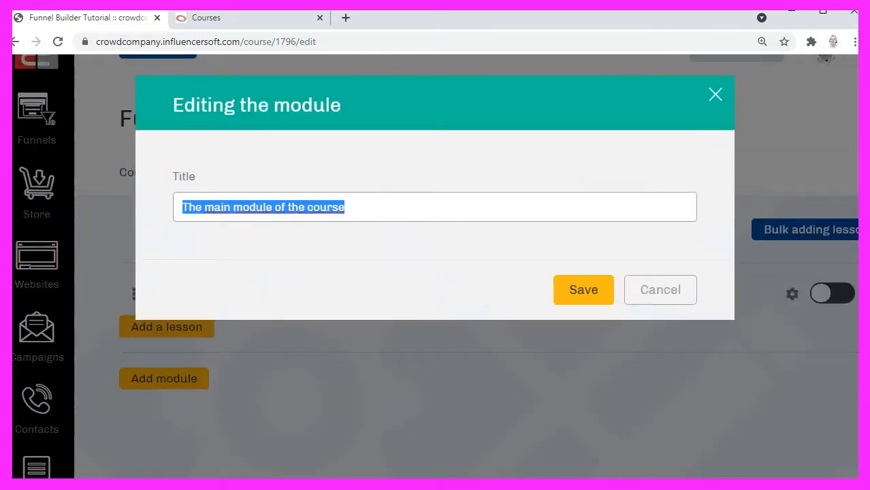
pyautogui.write('Funnel Builder Tutorial Basics')
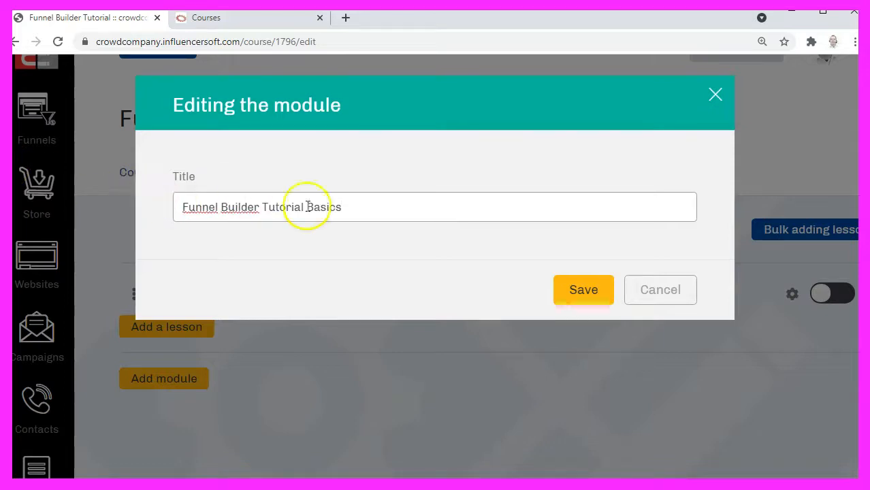
pyautogui.moveTo(345, 206); pyautogui.dragTo(157, 204)
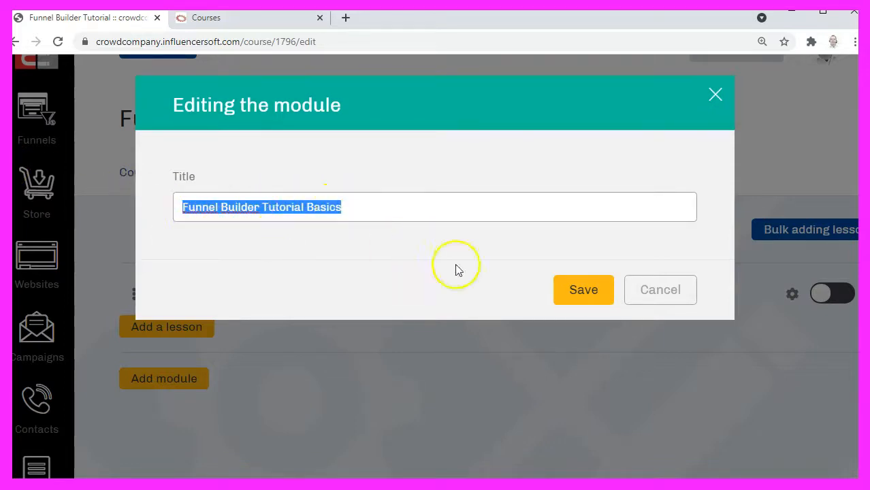
pyautogui.click(577, 290)
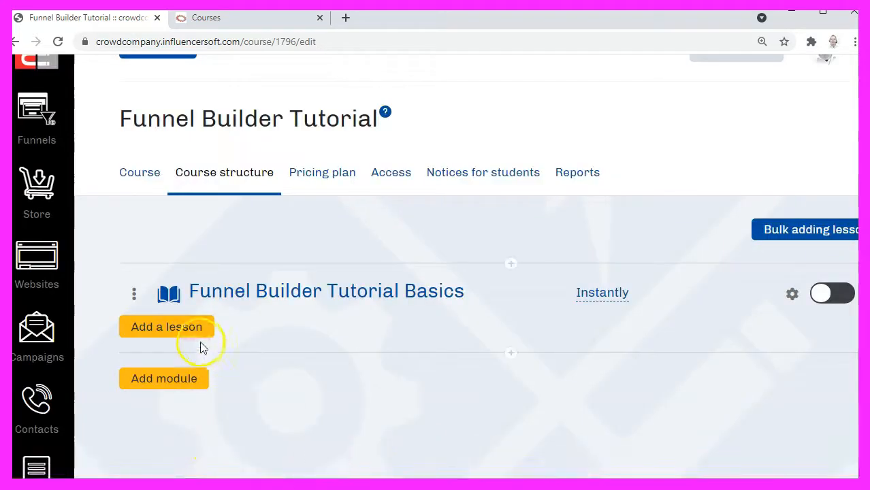
# Add six lessons titled 1 through 6 to the Funnel Builder Tutorial Basics module.
pyautogui.click(164, 327)
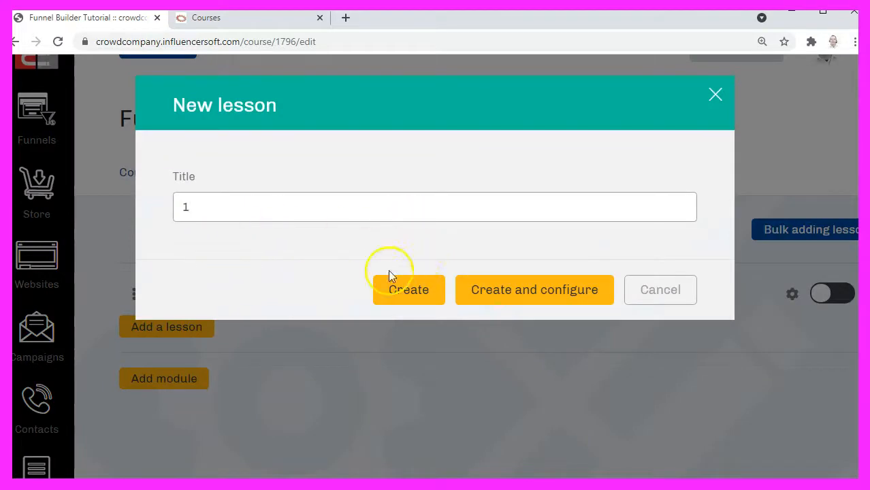
pyautogui.click(416, 300)
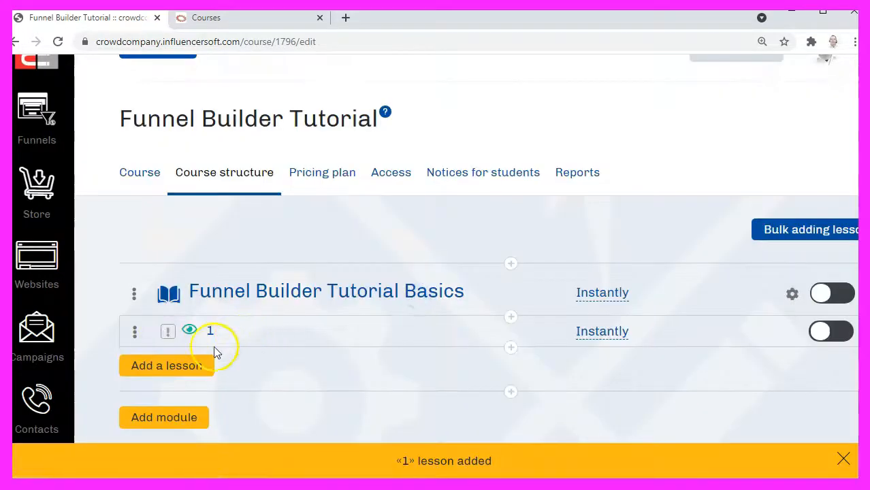
pyautogui.click(176, 365)
pyautogui.click(395, 293)
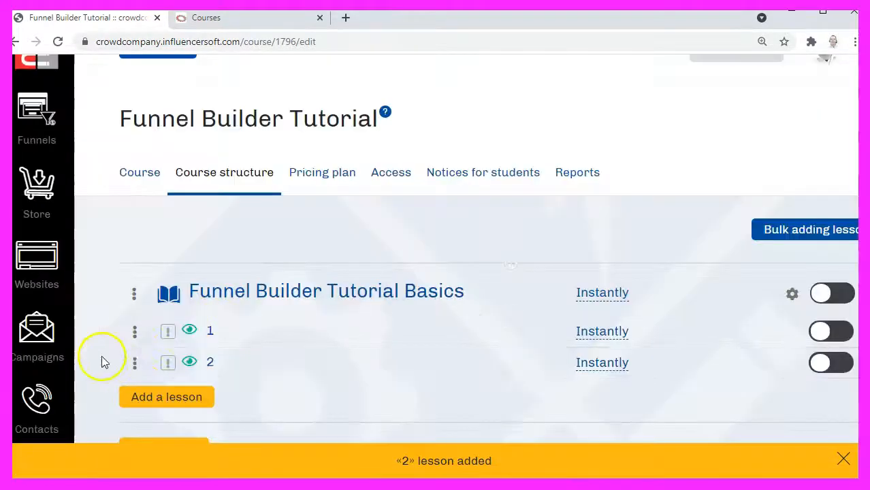
pyautogui.click(182, 398)
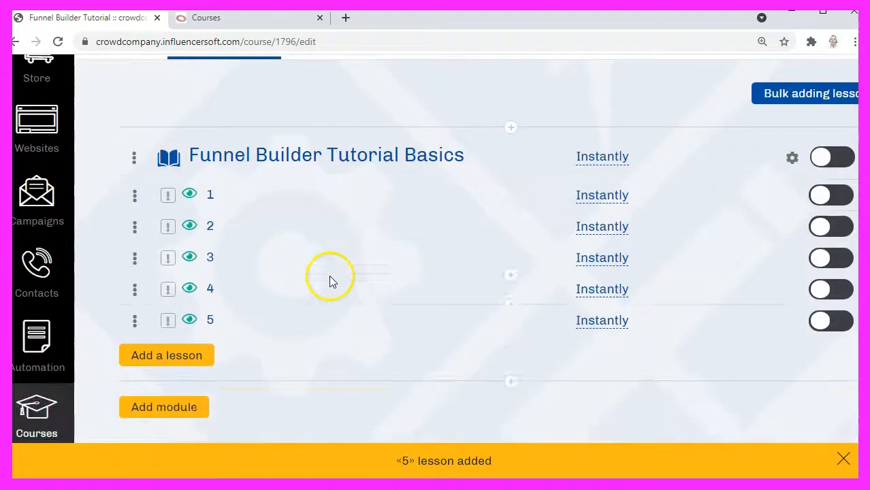
pyautogui.click(188, 362)
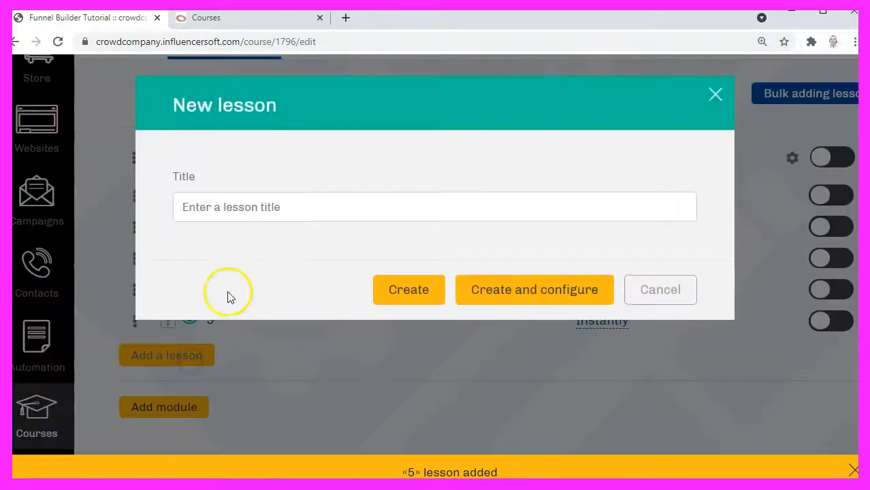
pyautogui.click(253, 202)
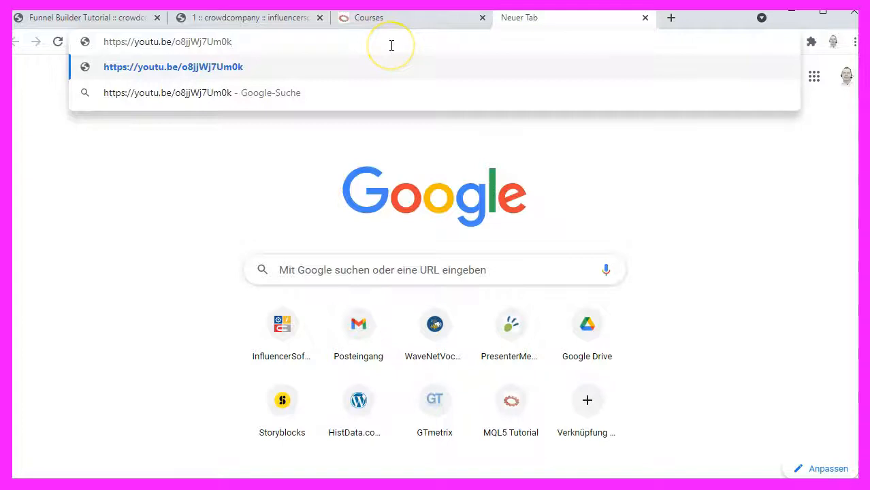
pyautogui.press('Return')
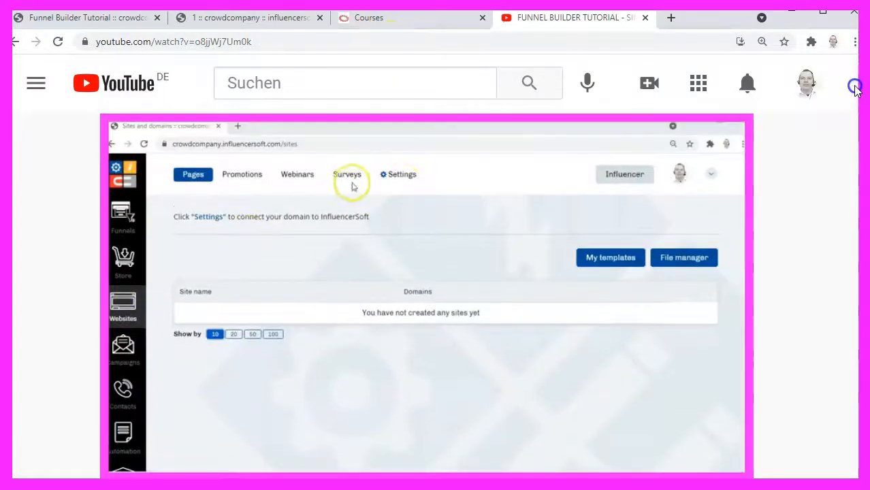
pyautogui.moveTo(550, 220)
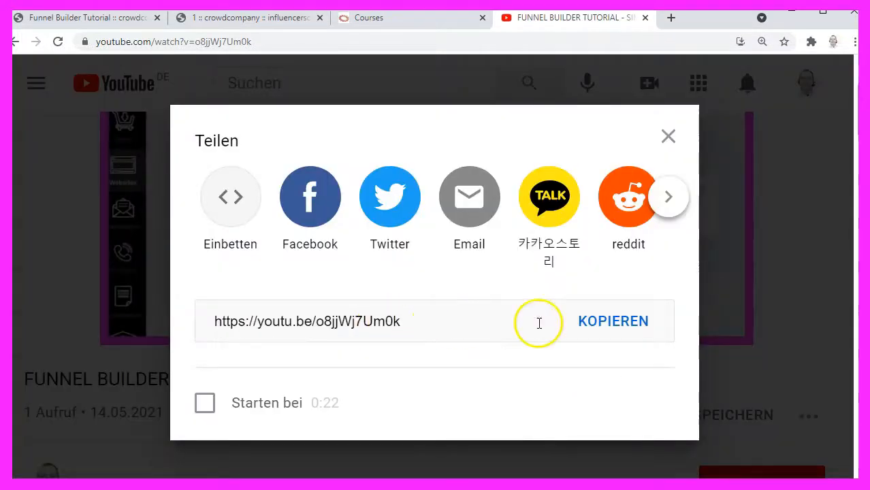
pyautogui.click(596, 328)
pyautogui.hotkey('ctrl', 'c')
pyautogui.click(248, 17)
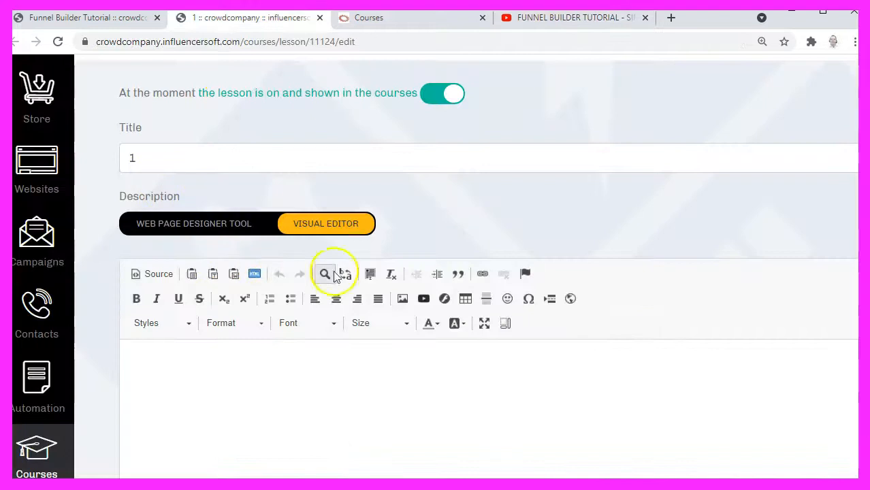
pyautogui.scroll(-2, 346, 273)
pyautogui.click(391, 230)
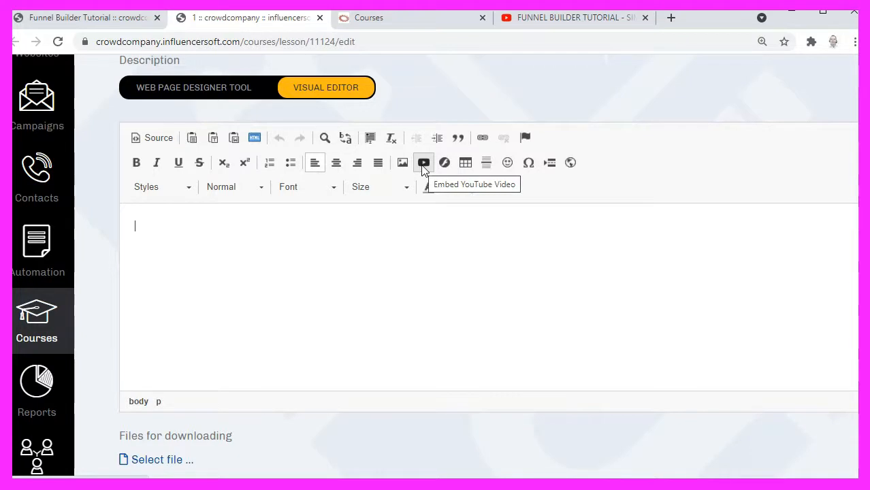
pyautogui.click(424, 164)
pyautogui.click(476, 335)
pyautogui.hotkey('ctrl', 'v')
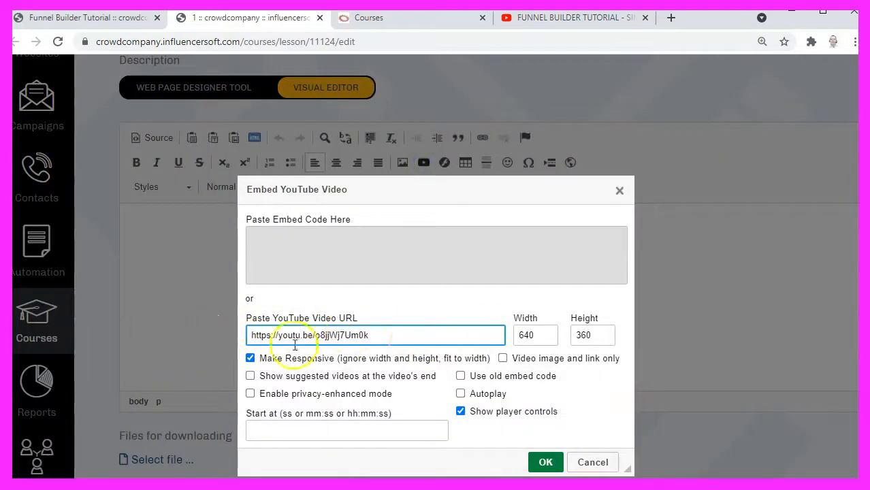
# Set the embedded video's width to 1024 and height to 576, insert it and save lesson 1.
pyautogui.doubleClick(518, 335)
pyautogui.write('102')
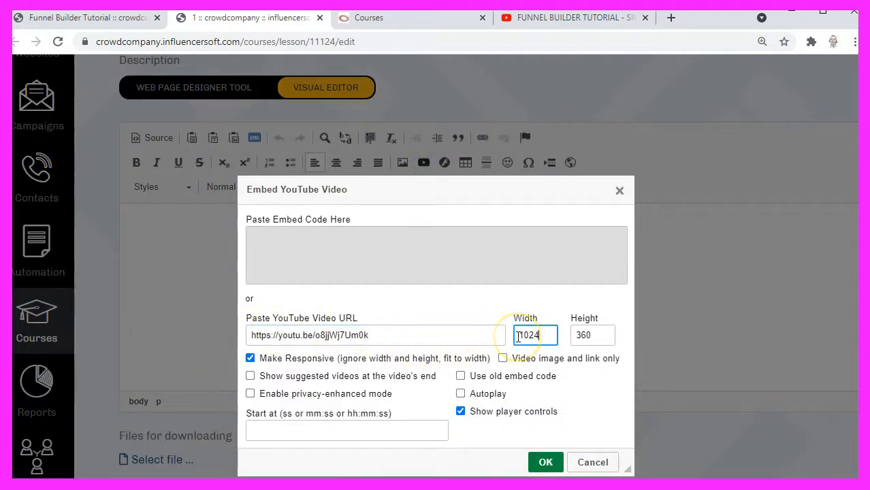
pyautogui.write('4')
pyautogui.moveTo(598, 334); pyautogui.dragTo(567, 337)
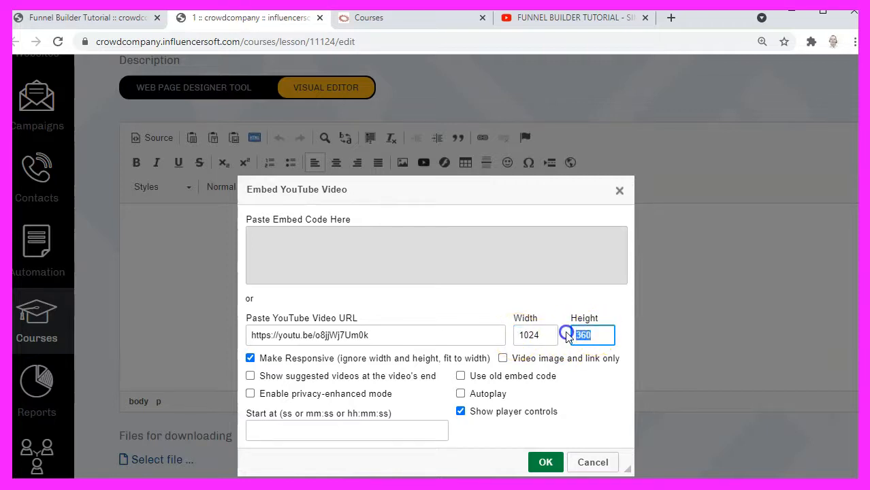
pyautogui.write('576')
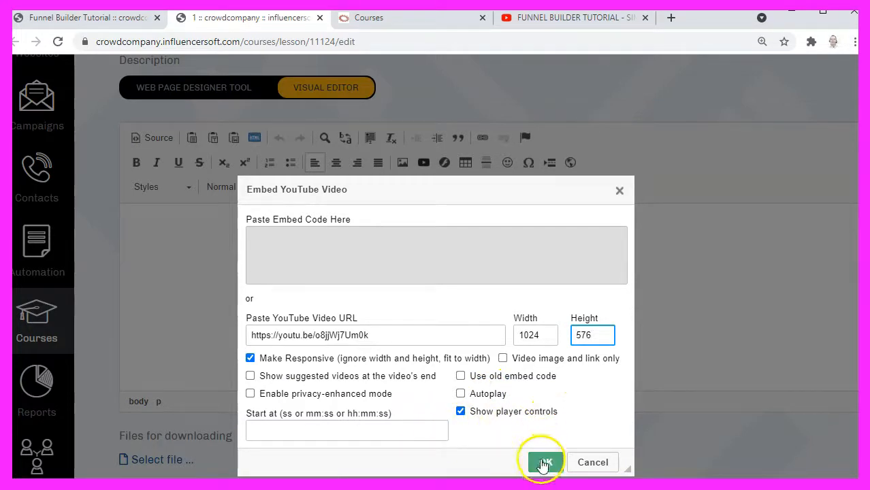
pyautogui.click(547, 464)
pyautogui.scroll(-3, 234, 399)
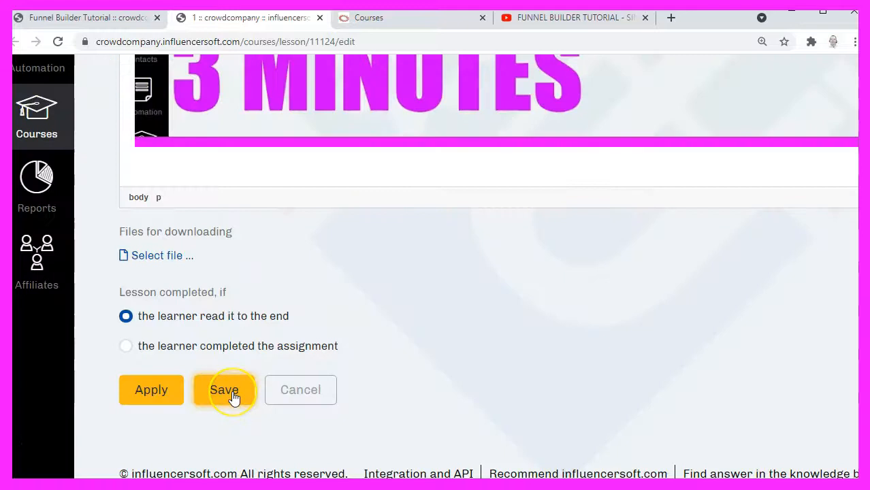
pyautogui.click(232, 395)
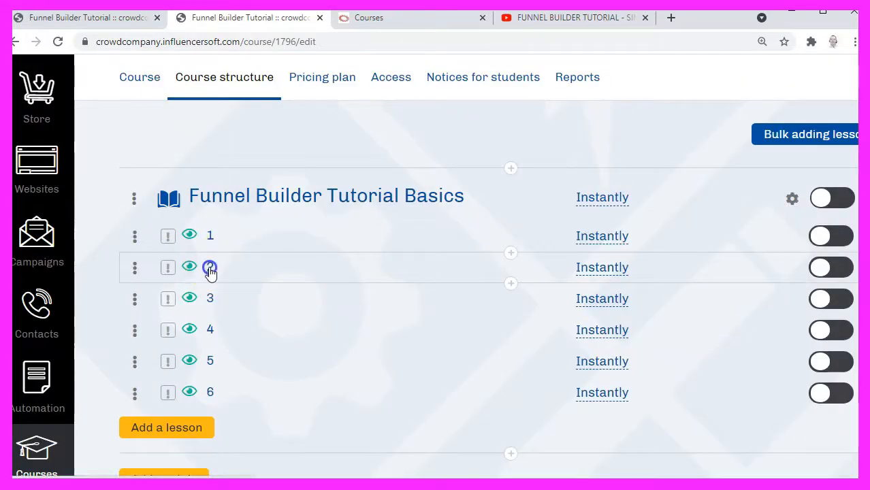
# Open lesson 2 for editing and copy the share link of the simple double opt-in funnel video on YouTube.
pyautogui.click(210, 269)
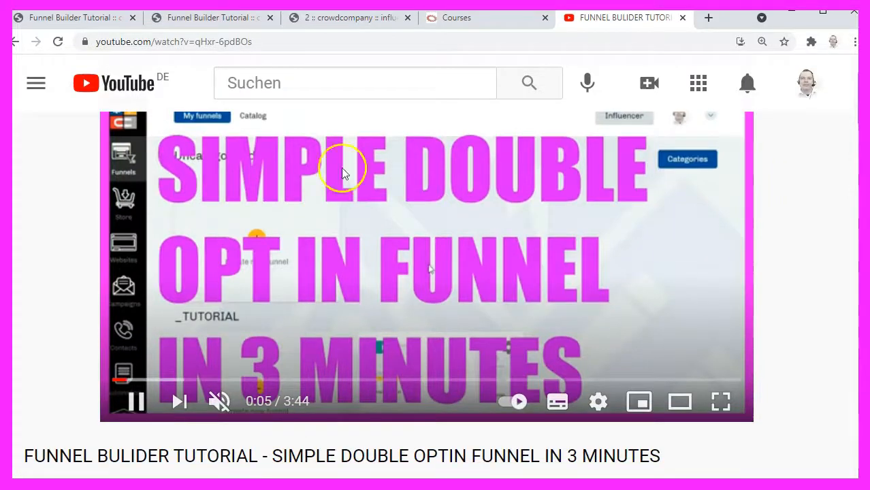
pyautogui.scroll(-1, 621, 431)
pyautogui.click(621, 431)
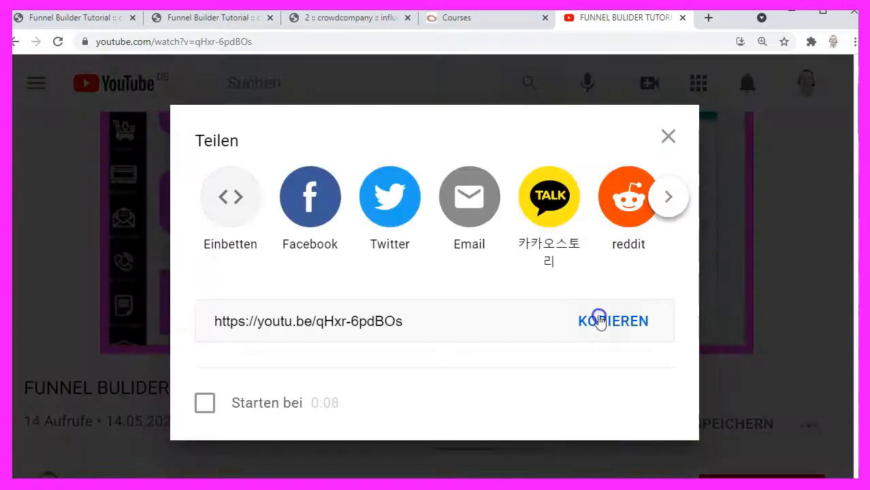
pyautogui.click(598, 321)
pyautogui.hotkey('ctrl', 'c')
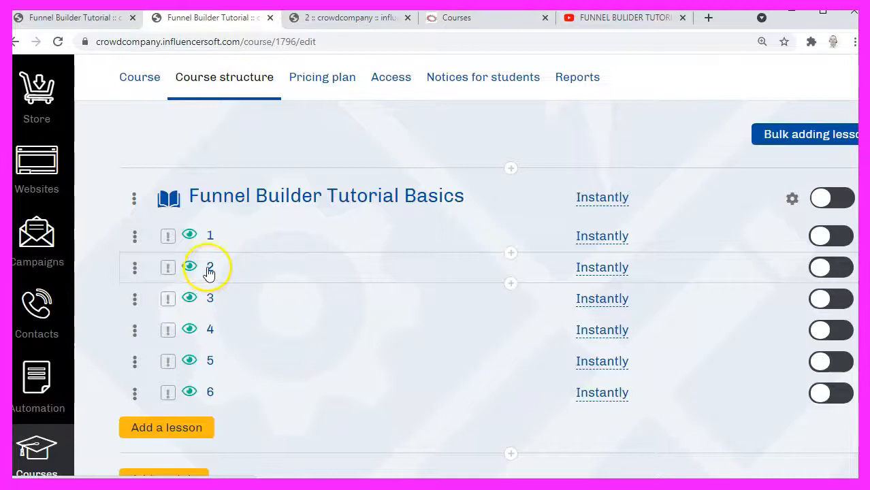
pyautogui.click(210, 267)
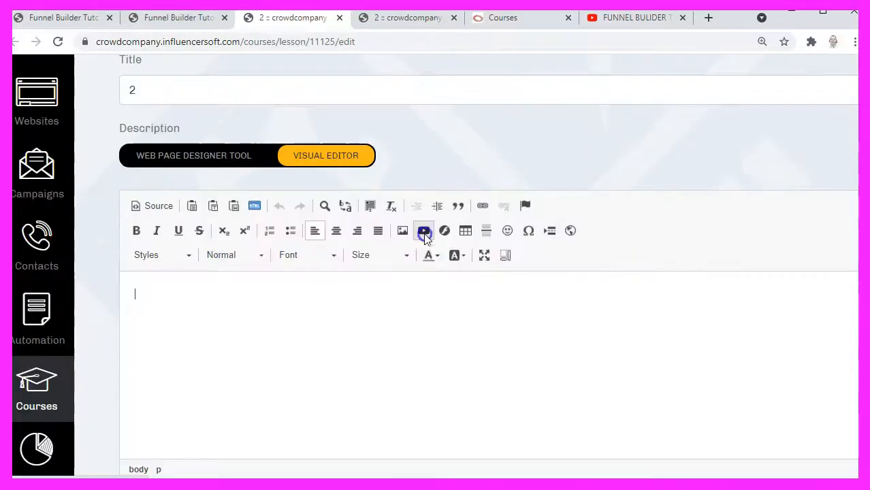
pyautogui.click(423, 232)
pyautogui.click(366, 268)
pyautogui.hotkey('ctrl', 'v')
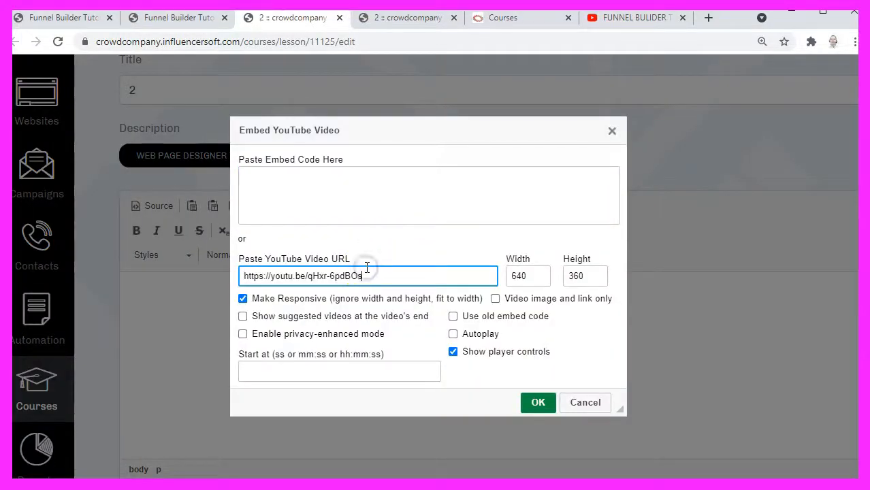
pyautogui.press('Tab')
pyautogui.write('1024')
pyautogui.press('Tab')
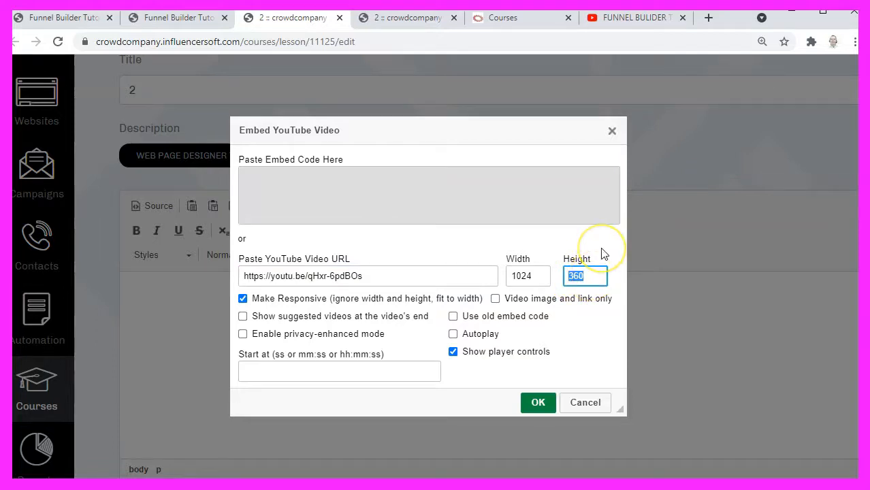
pyautogui.click(538, 403)
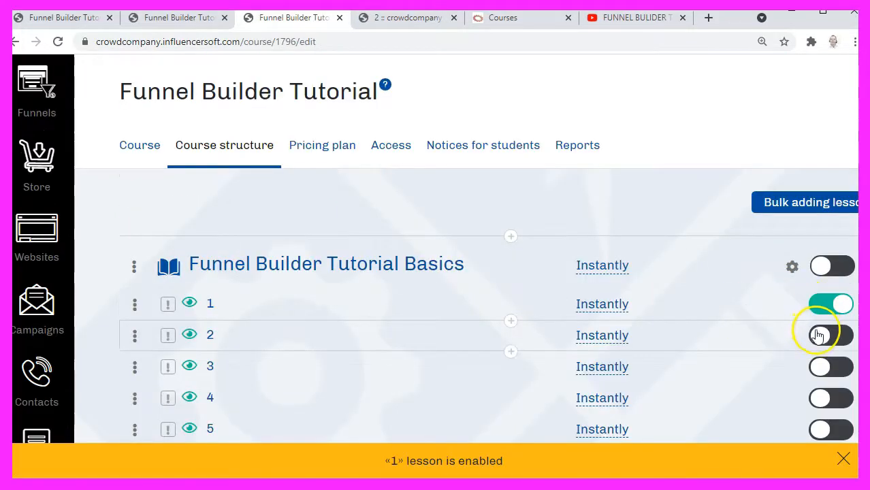
# Enable lesson 2 and the Funnel Builder Tutorial Basics module in the course structure.
pyautogui.click(819, 337)
pyautogui.click(824, 269)
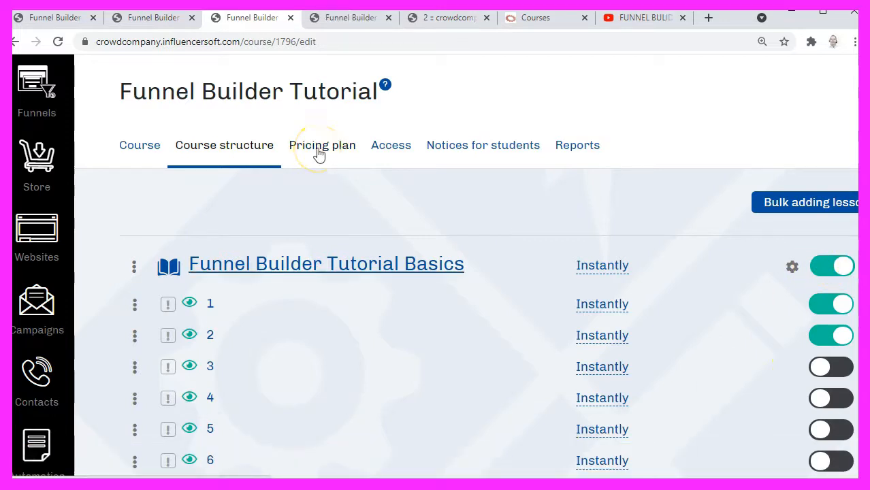
# Fill in a $10 single-payment pricing plan named "FunnelBuilderTutorialBasics" and make the Funnel Builder Tutorial Basics module available to buyers.
pyautogui.click(319, 151)
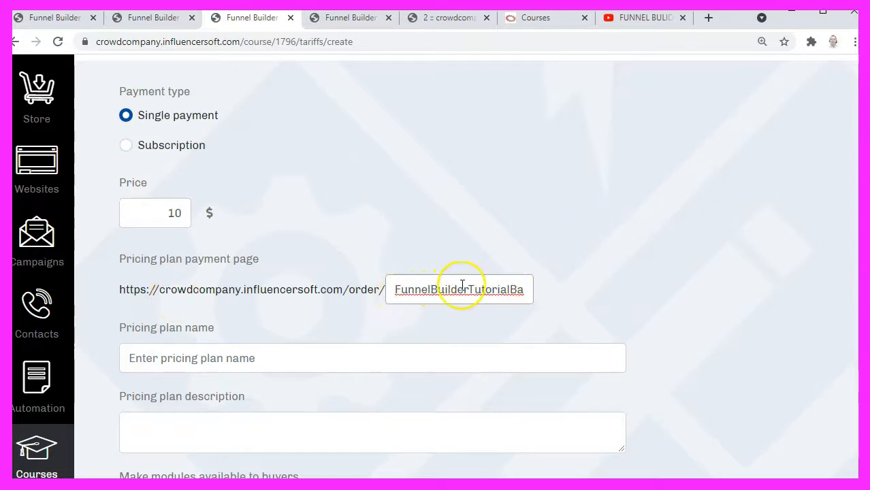
pyautogui.moveTo(520, 289); pyautogui.dragTo(549, 294)
pyautogui.click(288, 366)
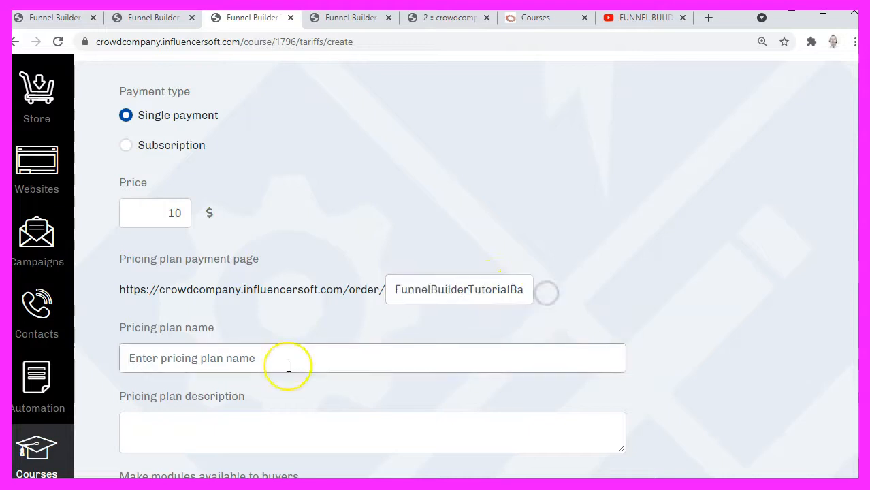
pyautogui.write('FunnelBuilderTutorialBasics')
pyautogui.scroll(-4, 259, 401)
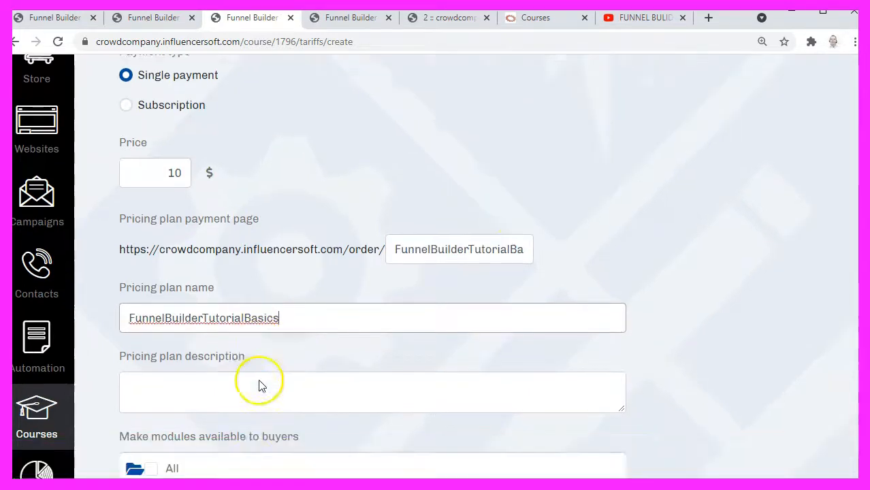
pyautogui.click(168, 253)
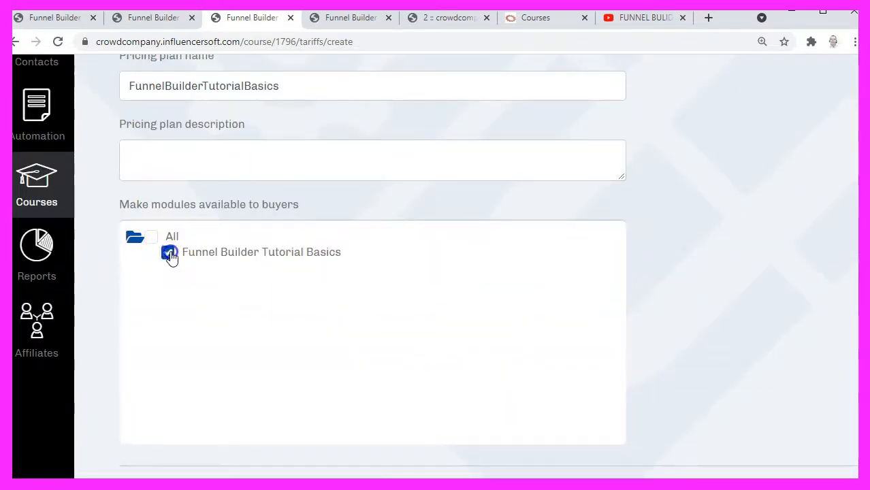
# Save the FunnelBuilderTutorialBasics pricing plan and return to the list of courses.
pyautogui.scroll(-2, 353, 275)
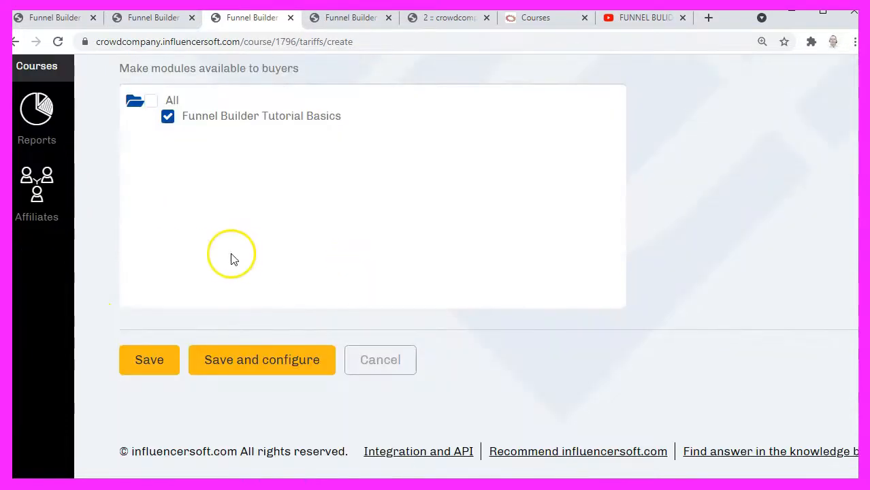
pyautogui.click(150, 351)
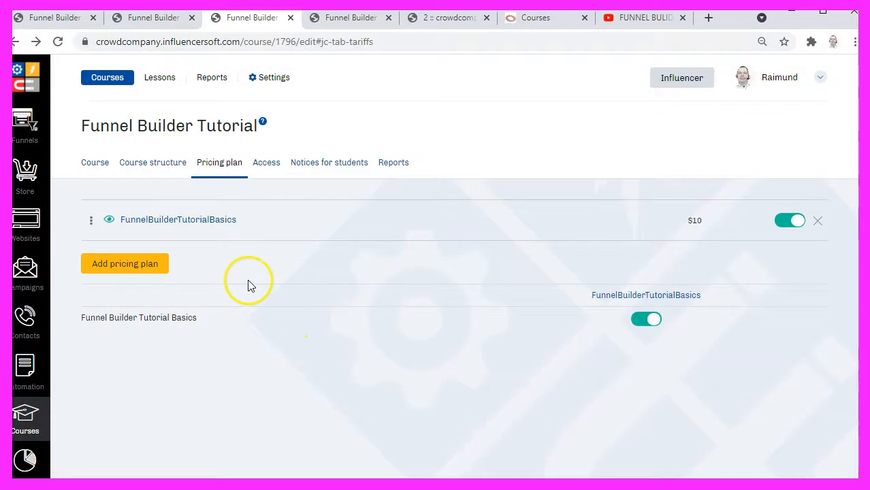
pyautogui.click(26, 422)
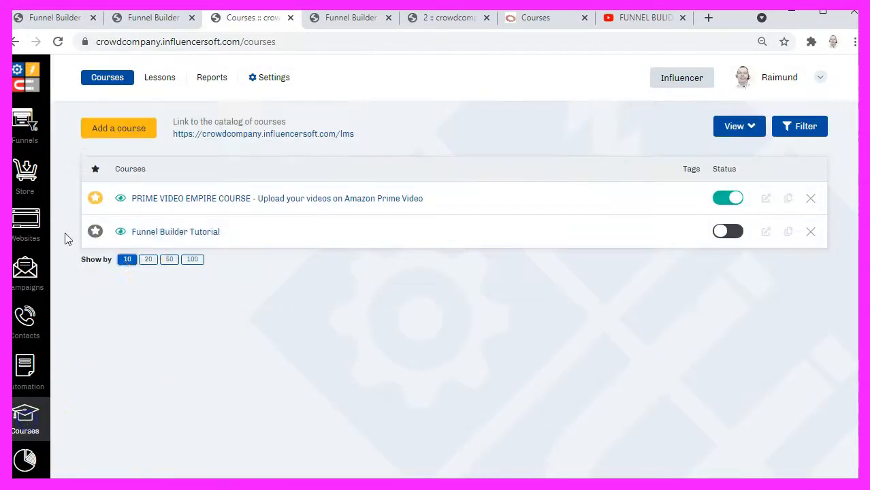
# Preview the Funnel Builder Tutorial course as a student, examining the lesson 1 video and the module's lesson list both collapsed and expanded.
pyautogui.click(121, 235)
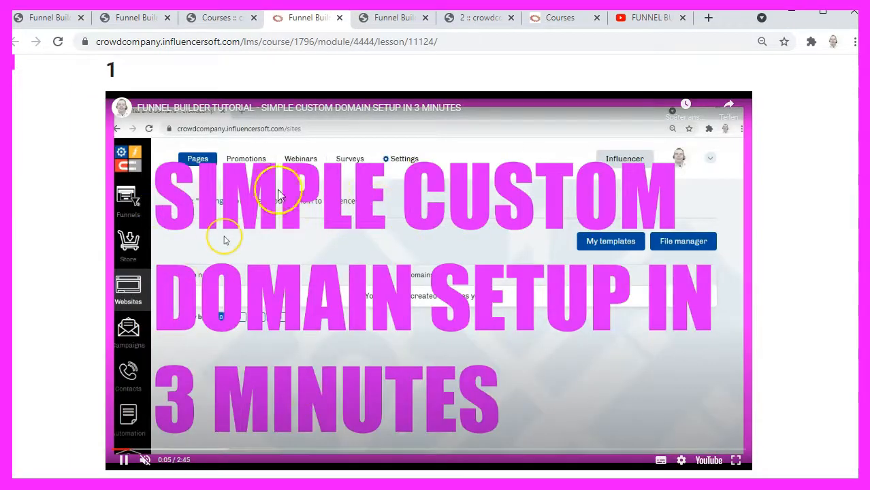
pyautogui.click(10, 67)
pyautogui.click(139, 118)
pyautogui.click(119, 113)
pyautogui.click(109, 112)
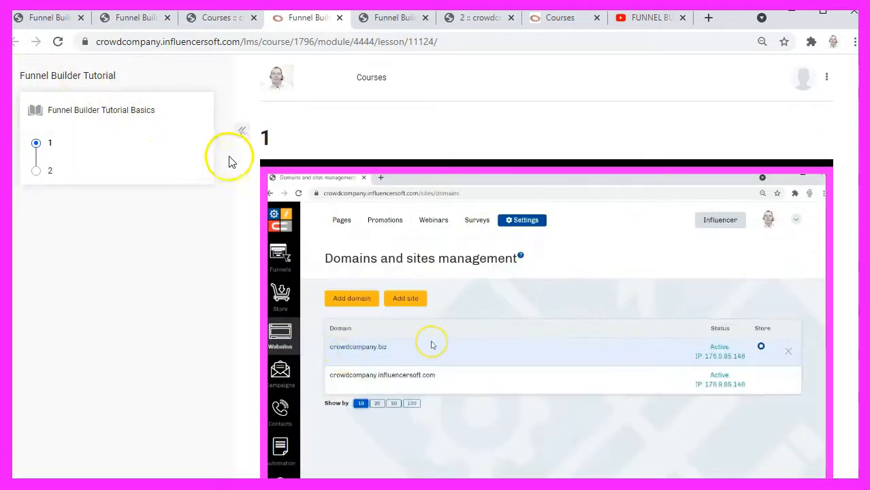
pyautogui.click(241, 136)
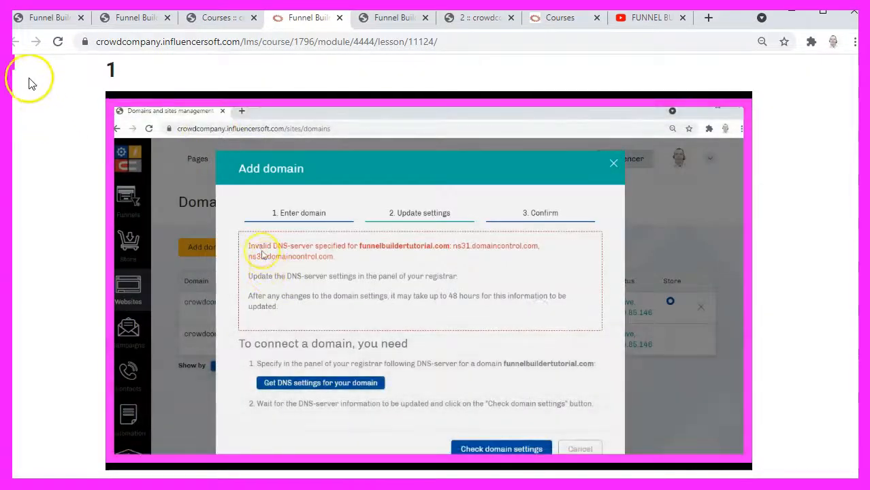
pyautogui.click(13, 69)
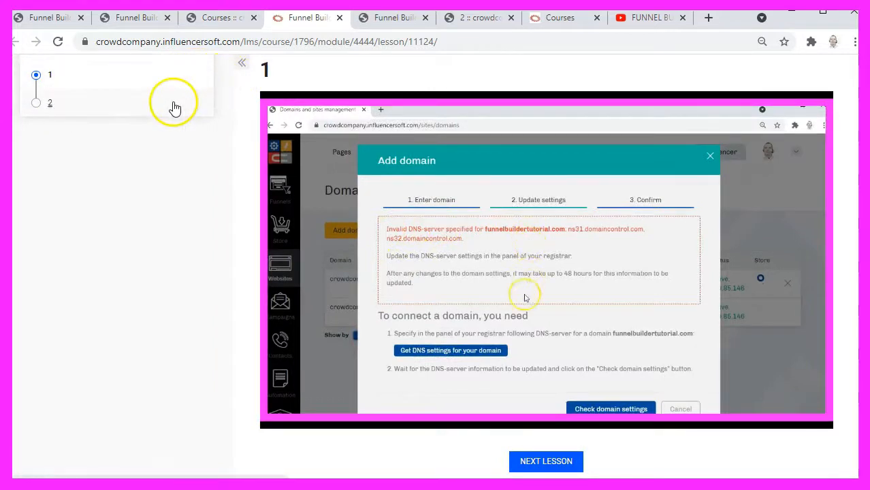
pyautogui.scroll(1, 247, 133)
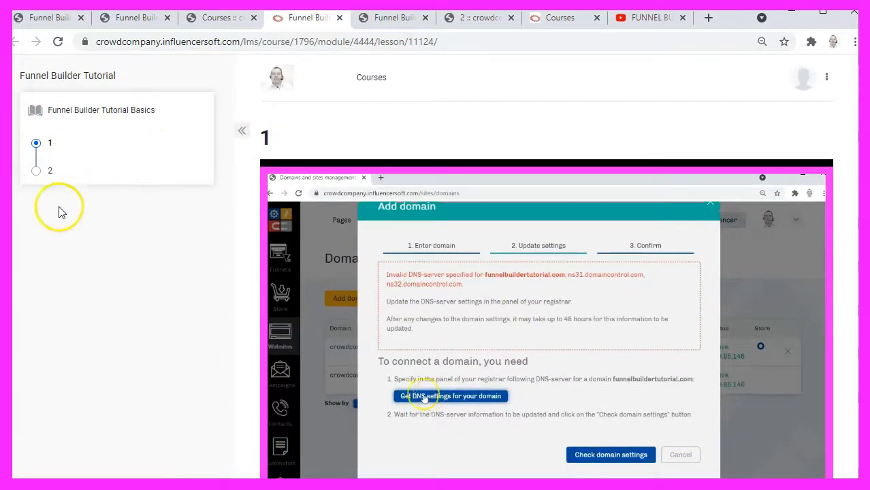
pyautogui.scroll(-1, 545, 306)
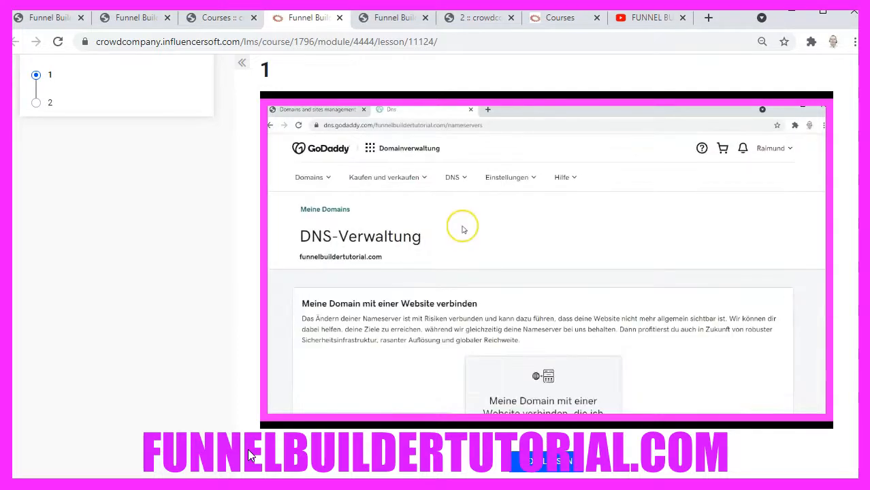
# Switch back to the Funnel Builder Tutorial course structure and review the lessons in the Funnel Builder Tutorial Basics module.
pyautogui.click(34, 27)
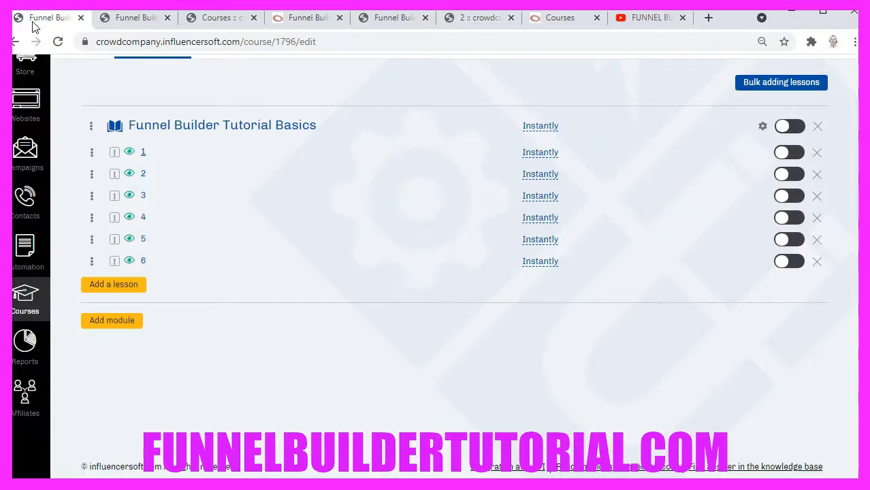
pyautogui.scroll(3, 280, 278)
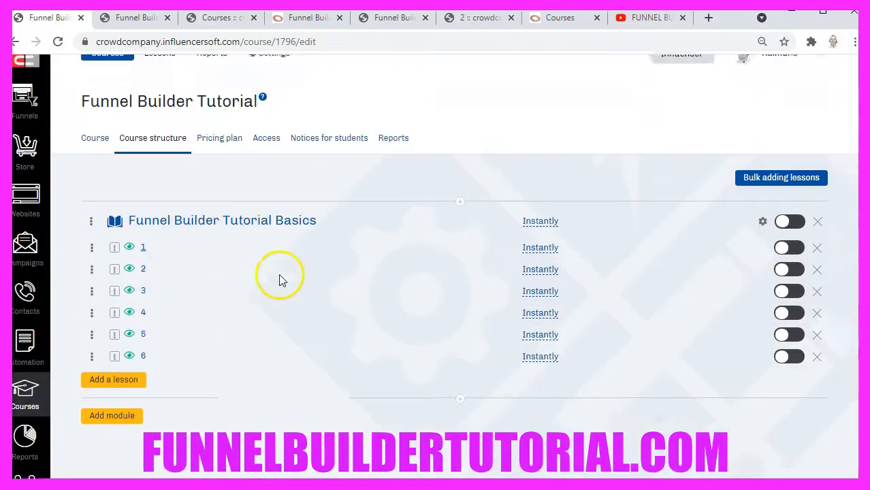